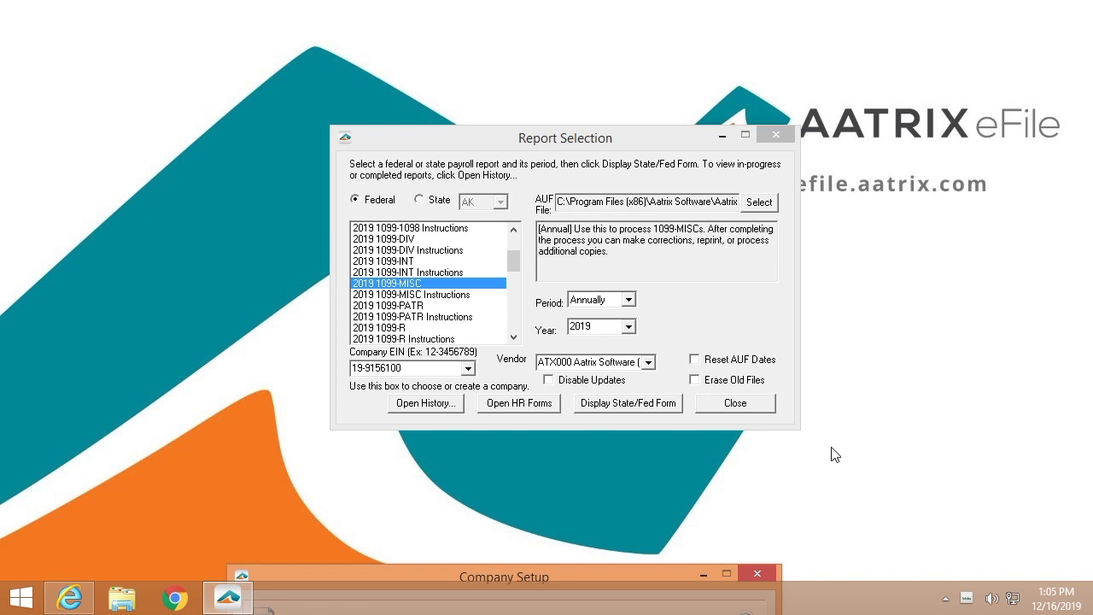
- Complete the 1099 setup without a test drive, accepting the payer's EIN, a single 1099 data file and filing for your own company
{"action": "left_click_drag", "start_coordinate": [620, 571], "coordinate": [657, 72]}
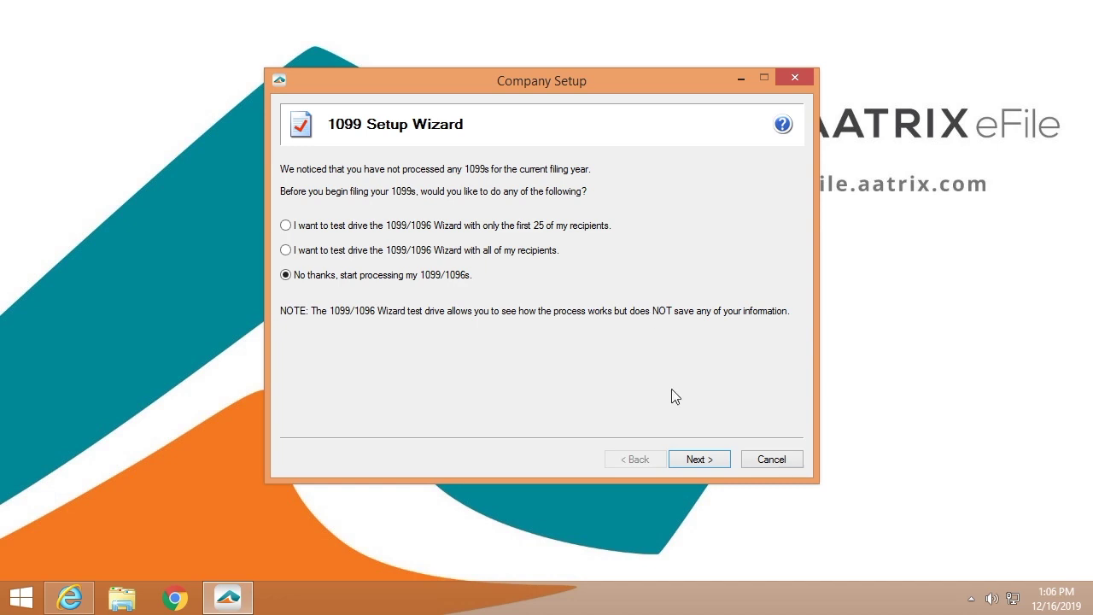
{"action": "left_click", "coordinate": [696, 461]}
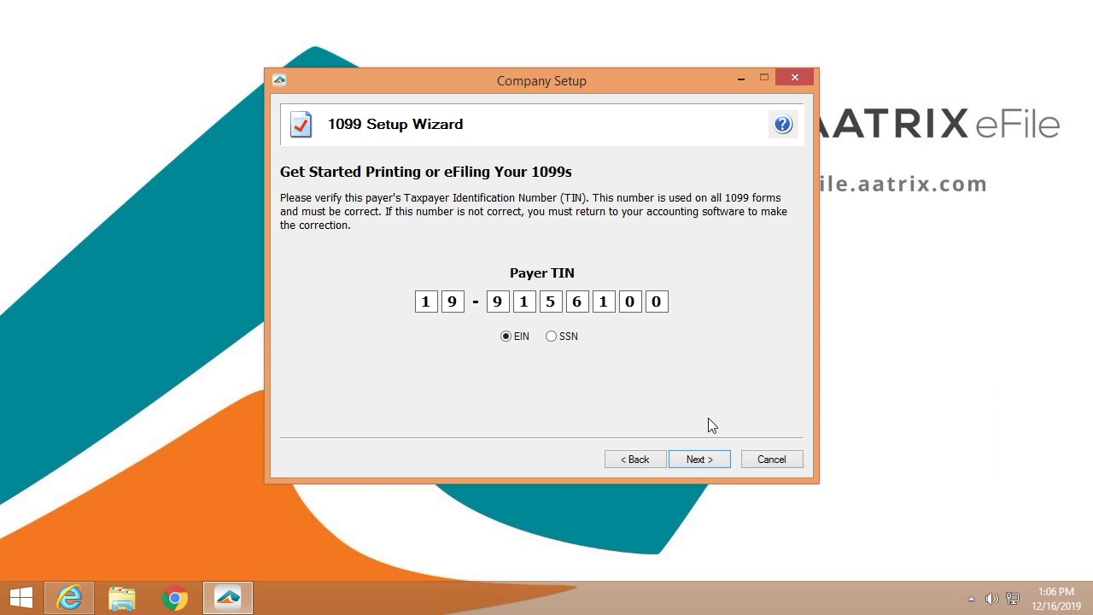
{"action": "left_click", "coordinate": [698, 461]}
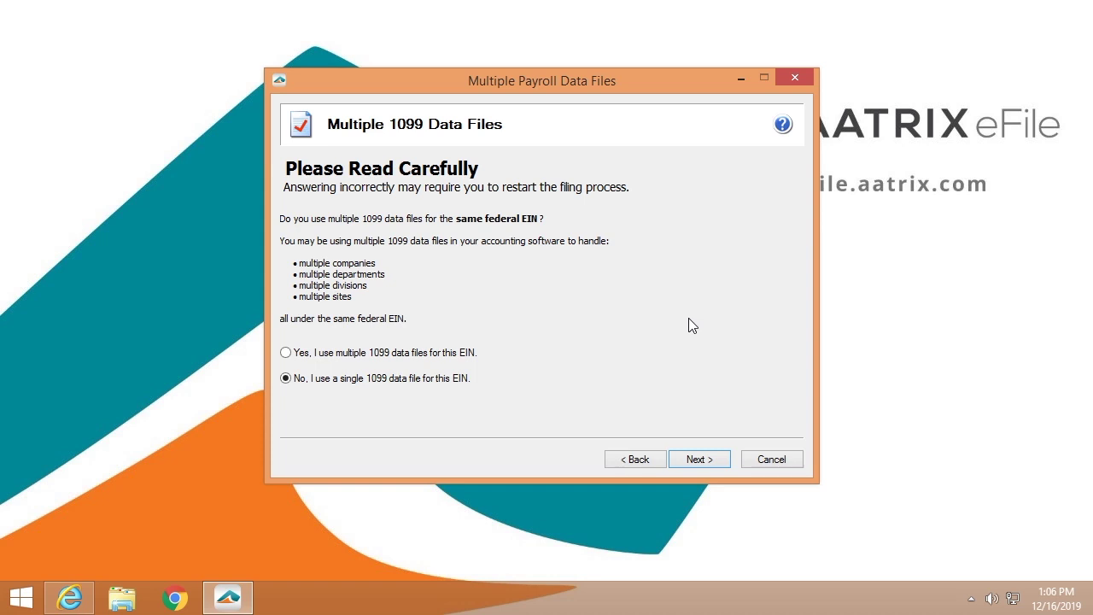
{"action": "left_click", "coordinate": [696, 458]}
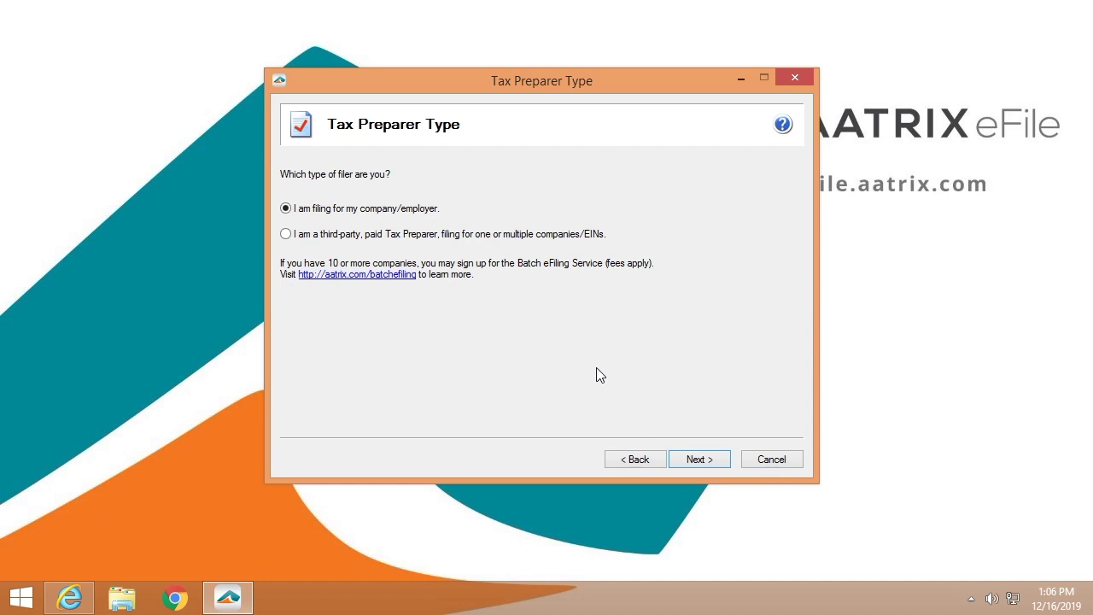
{"action": "left_click", "coordinate": [698, 458]}
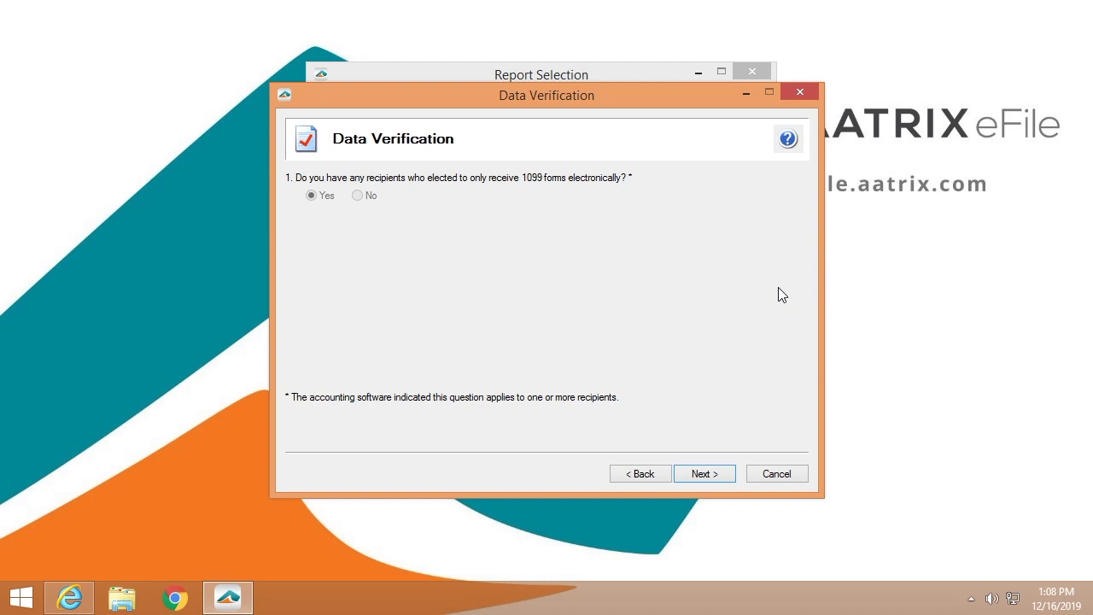
- Accept the electronic-only recipients answer and keep recipient identification numbers untruncated, with zeros printed
{"action": "left_click", "coordinate": [707, 471]}
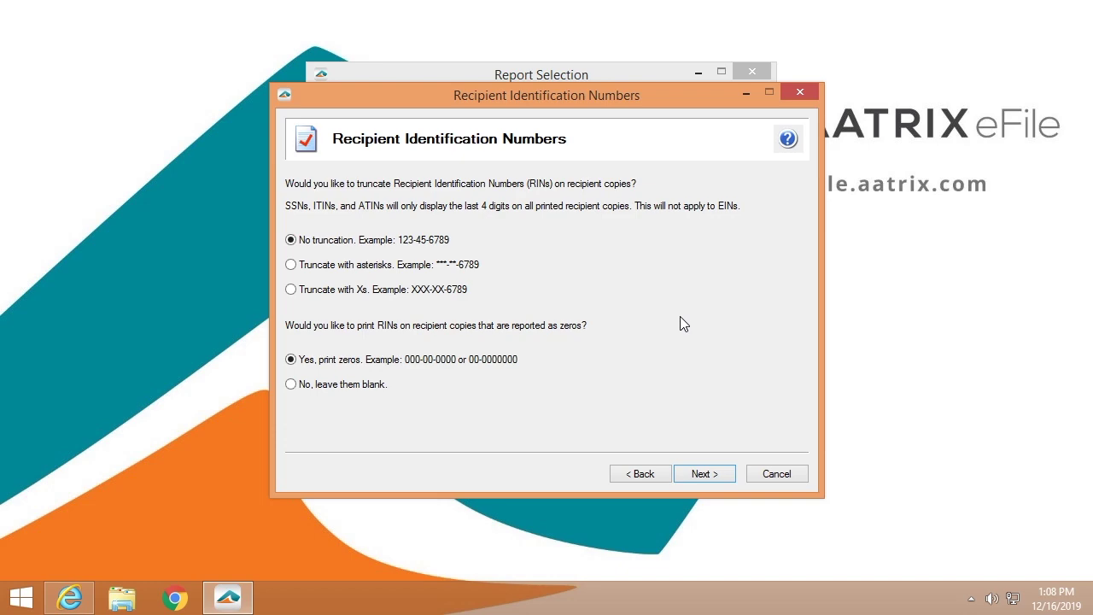
{"action": "left_click", "coordinate": [704, 474]}
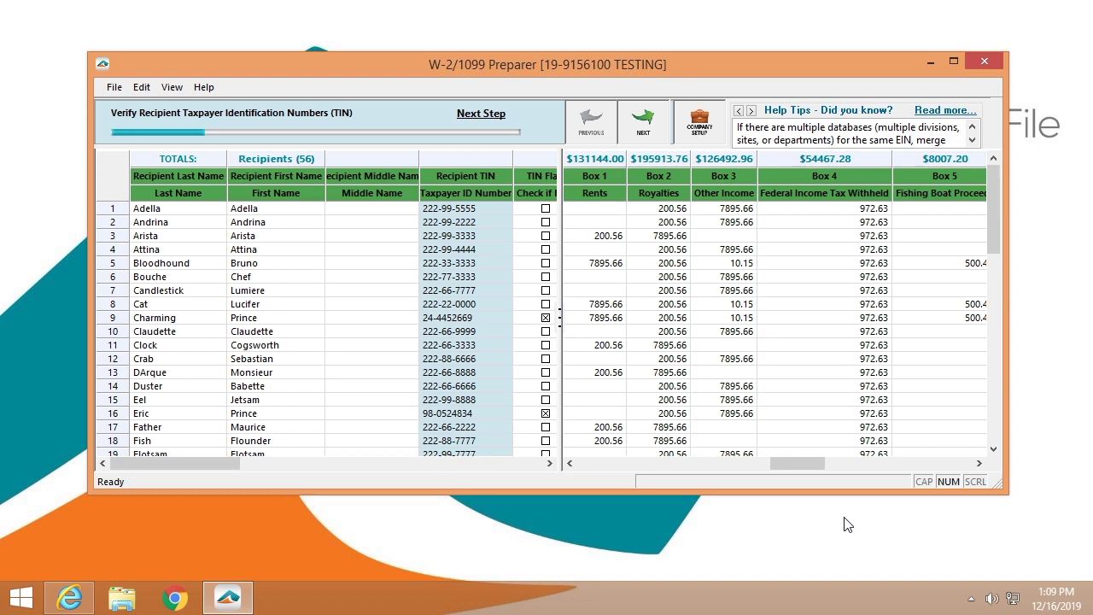
- Verify the recipients' TINs, FEIN flags, names and addresses, income boxes, filing states and state amounts through all verification steps
{"action": "left_click", "coordinate": [642, 126]}
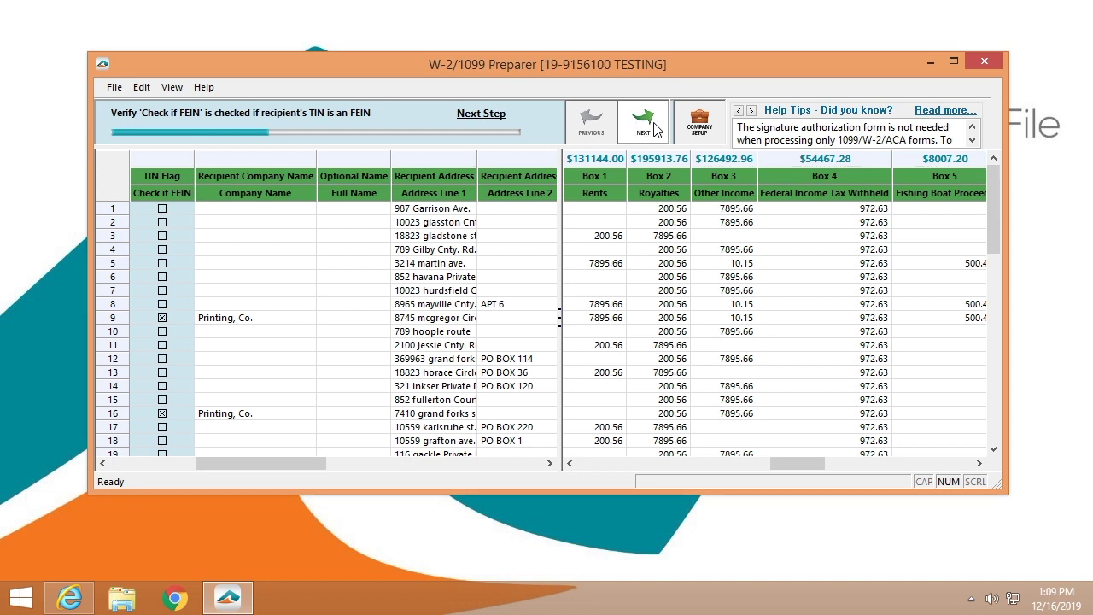
{"action": "left_click", "coordinate": [648, 125]}
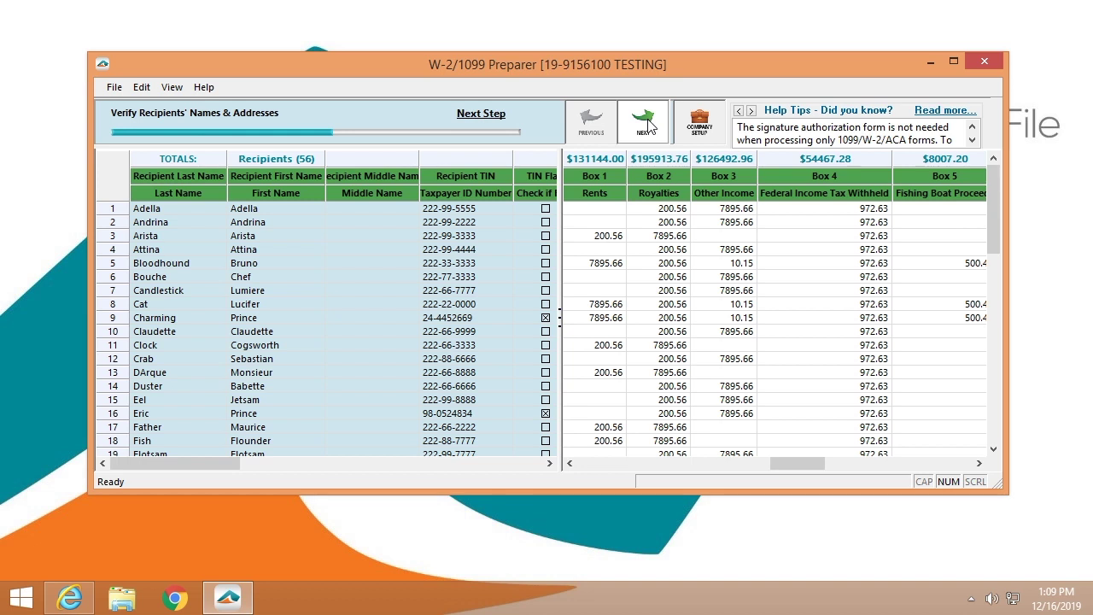
{"action": "left_click", "coordinate": [647, 122]}
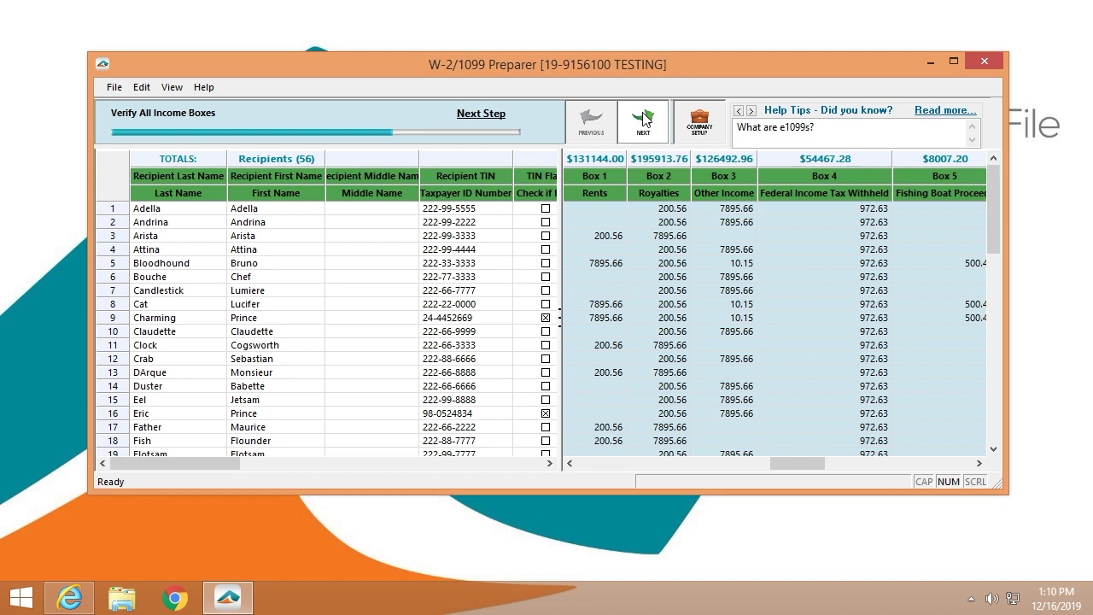
{"action": "left_click", "coordinate": [645, 120]}
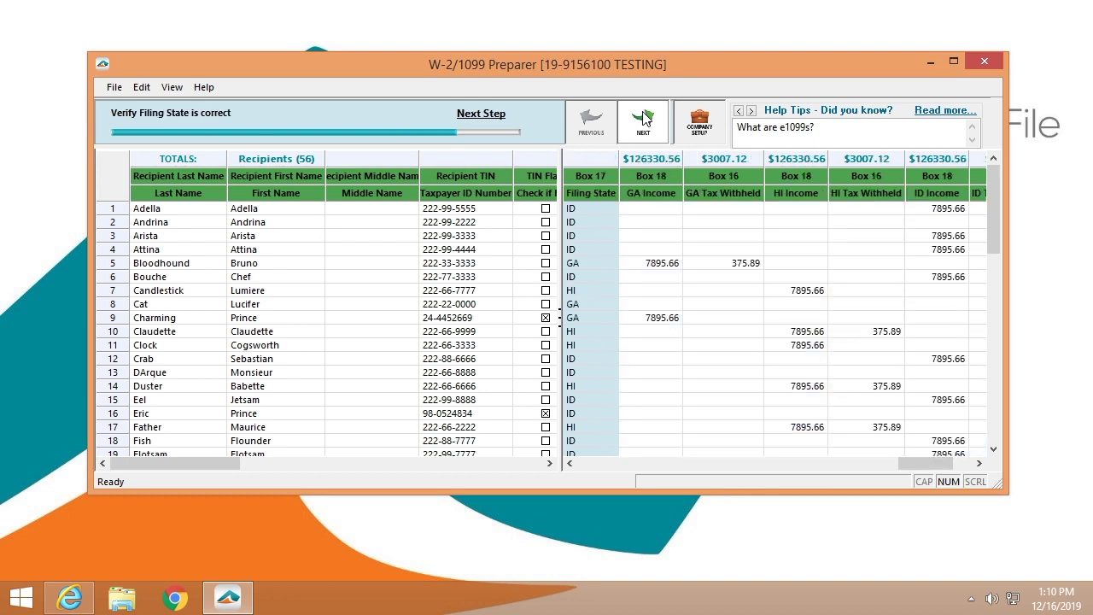
{"action": "left_click", "coordinate": [645, 120]}
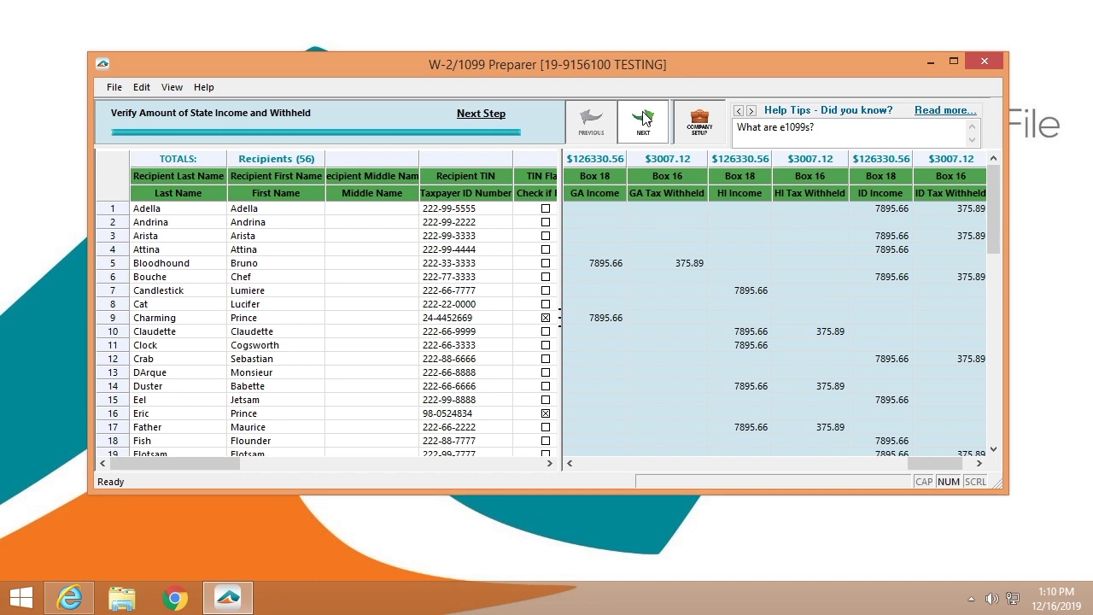
{"action": "left_click", "coordinate": [644, 119]}
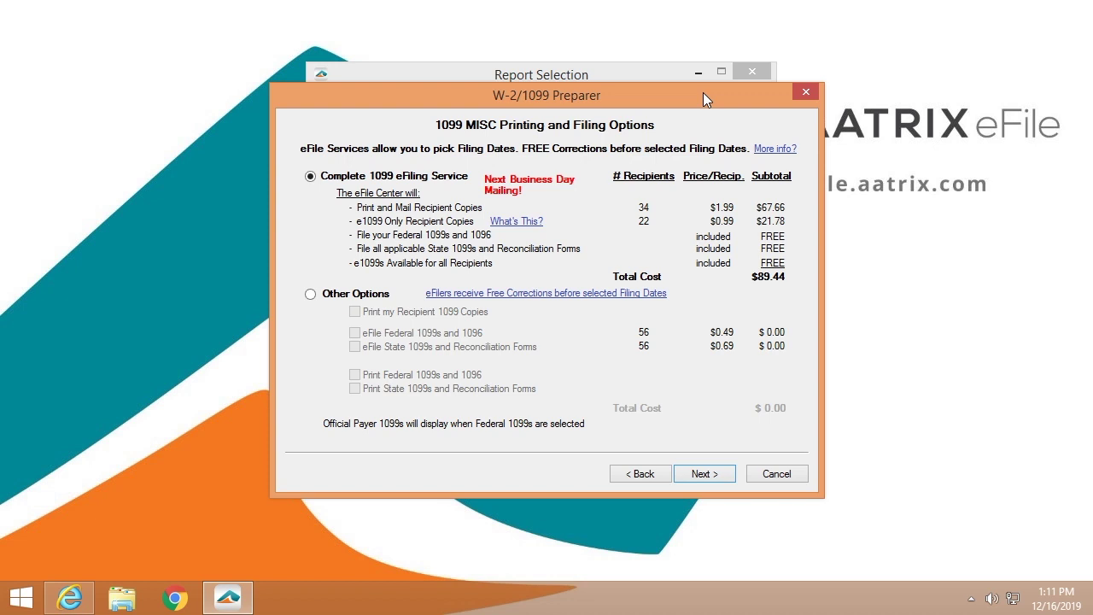
- Choose the Complete 1099 eFiling Service and include a PDF archive
{"action": "left_click", "coordinate": [706, 475]}
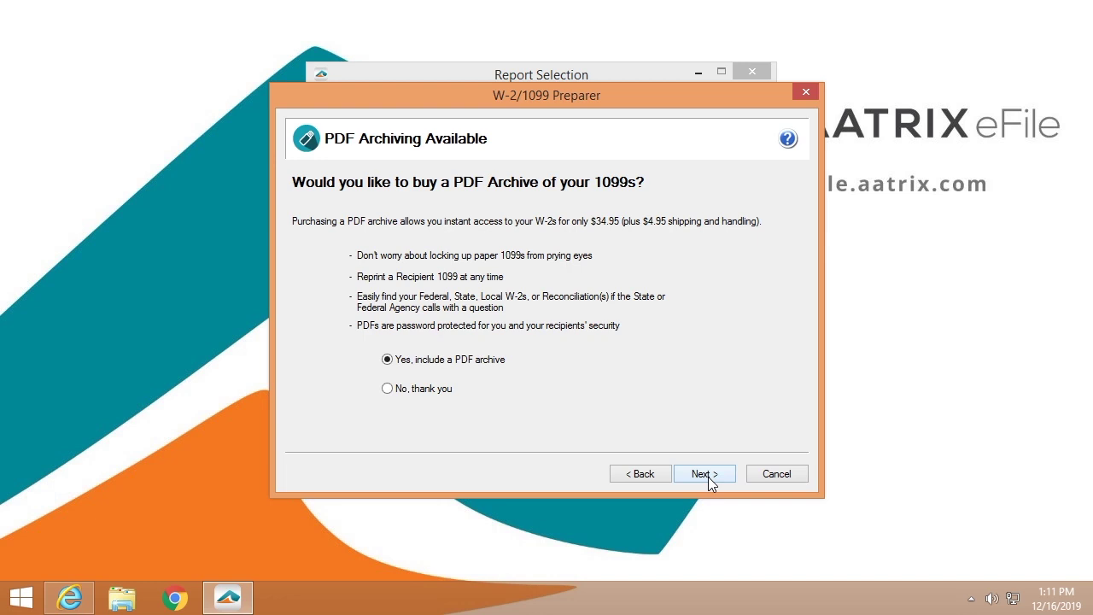
{"action": "left_click", "coordinate": [705, 473]}
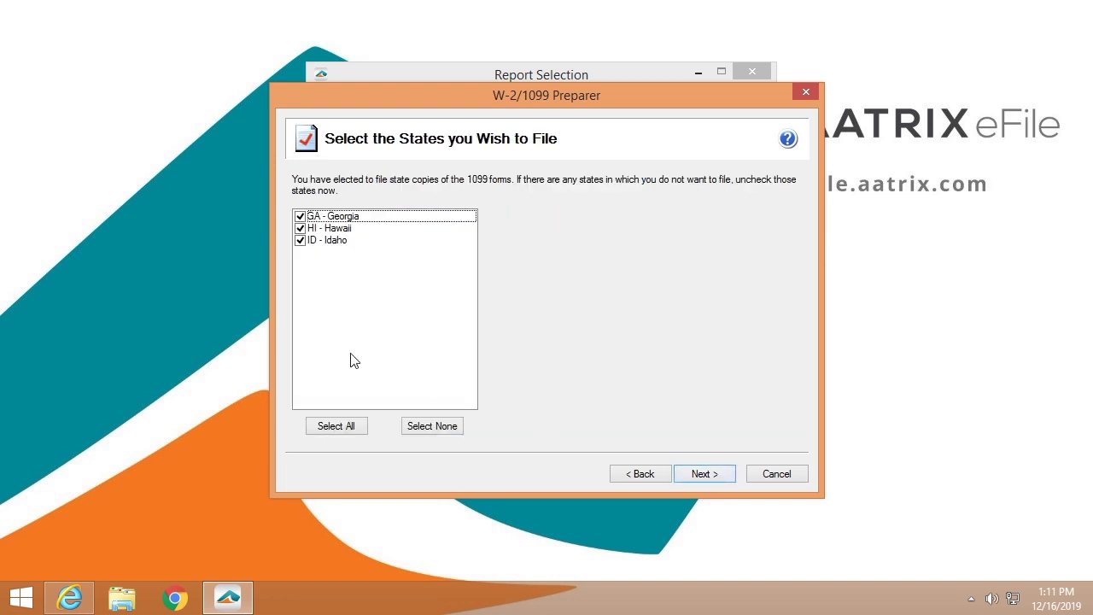
- Exclude Idaho and Hawaii from the state filing, keep Georgia, and accept the list of forms for review
{"action": "left_click", "coordinate": [300, 240]}
{"action": "left_click", "coordinate": [299, 228]}
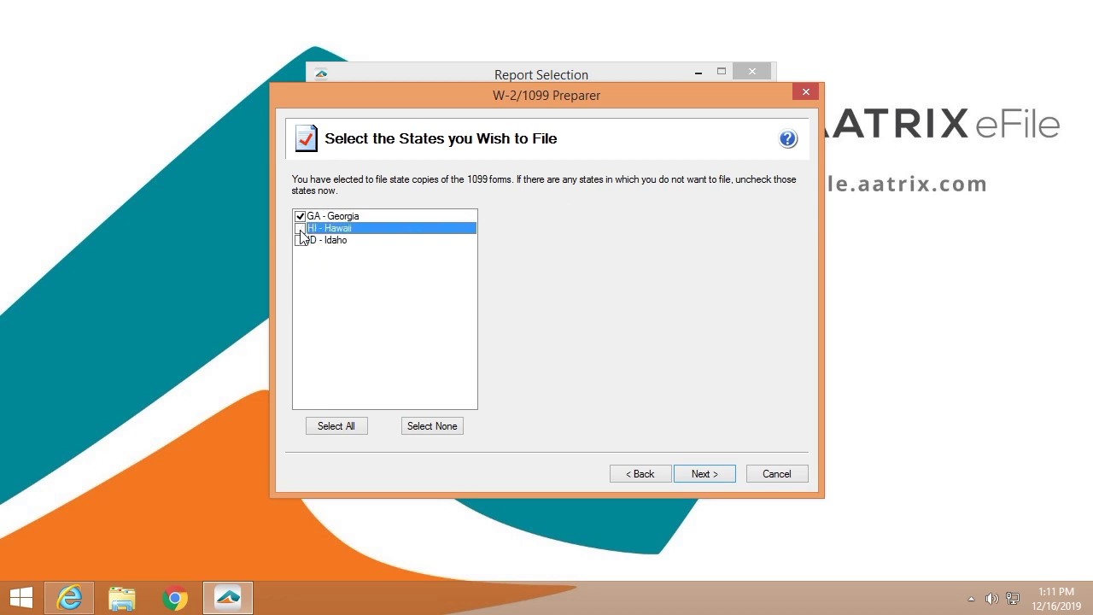
{"action": "left_click", "coordinate": [678, 476]}
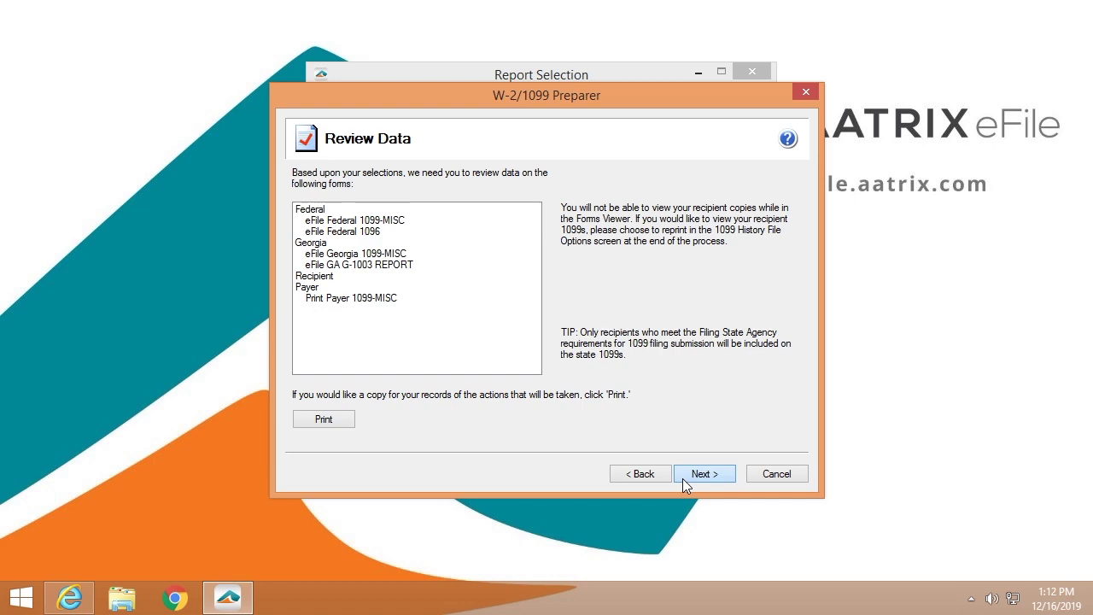
{"action": "left_click", "coordinate": [682, 478]}
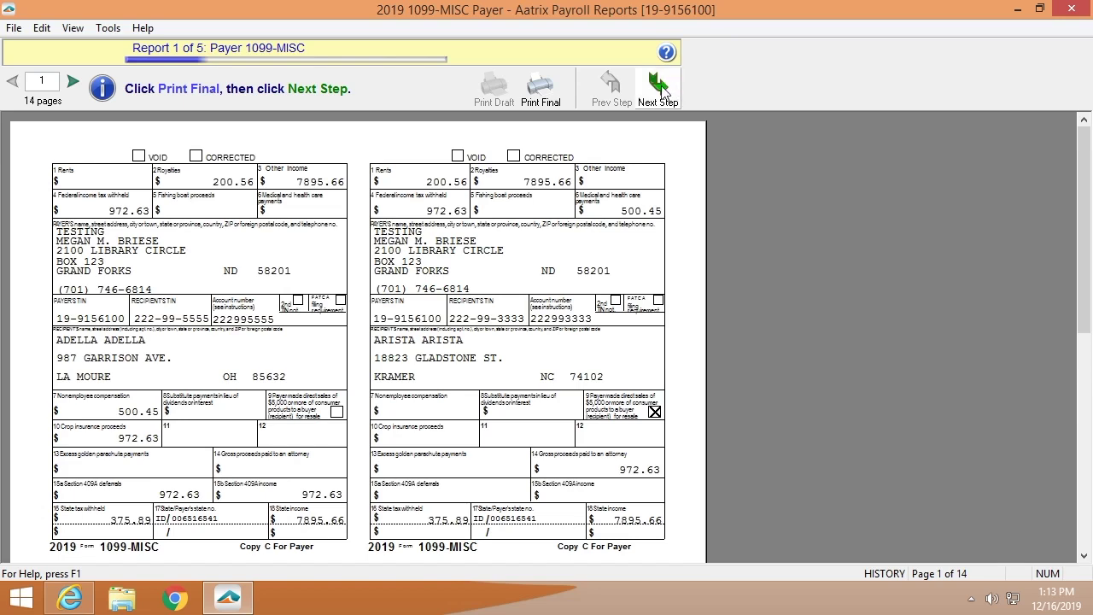
- Review the payer, federal and Georgia forms, completing the GA G-1003 with taxable wages 321312.00 and tax withheld 32132.00
{"action": "left_click", "coordinate": [659, 89]}
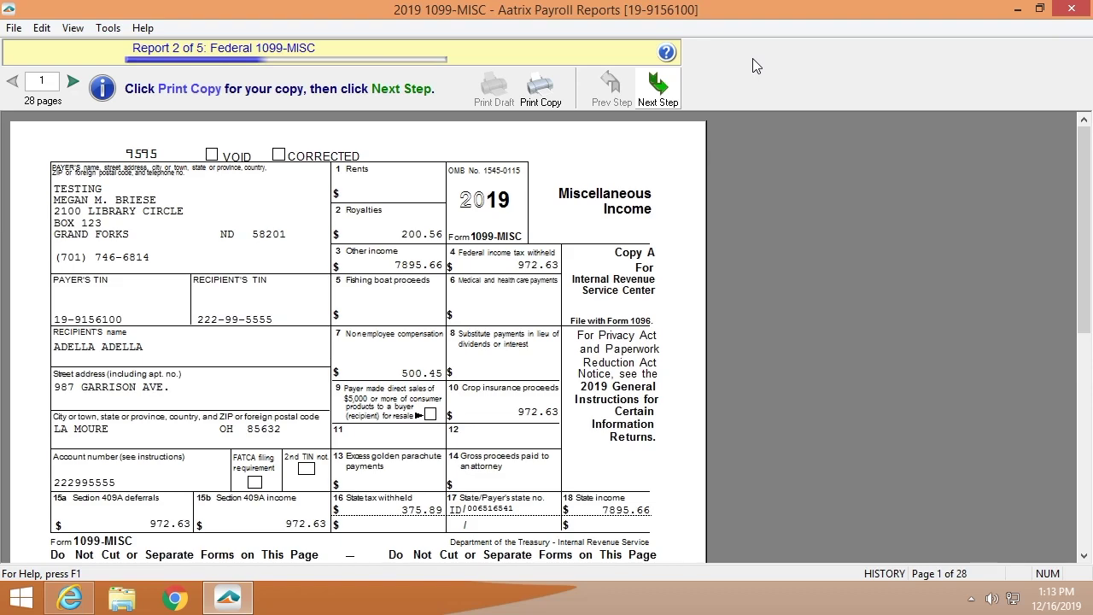
{"action": "left_click", "coordinate": [659, 89]}
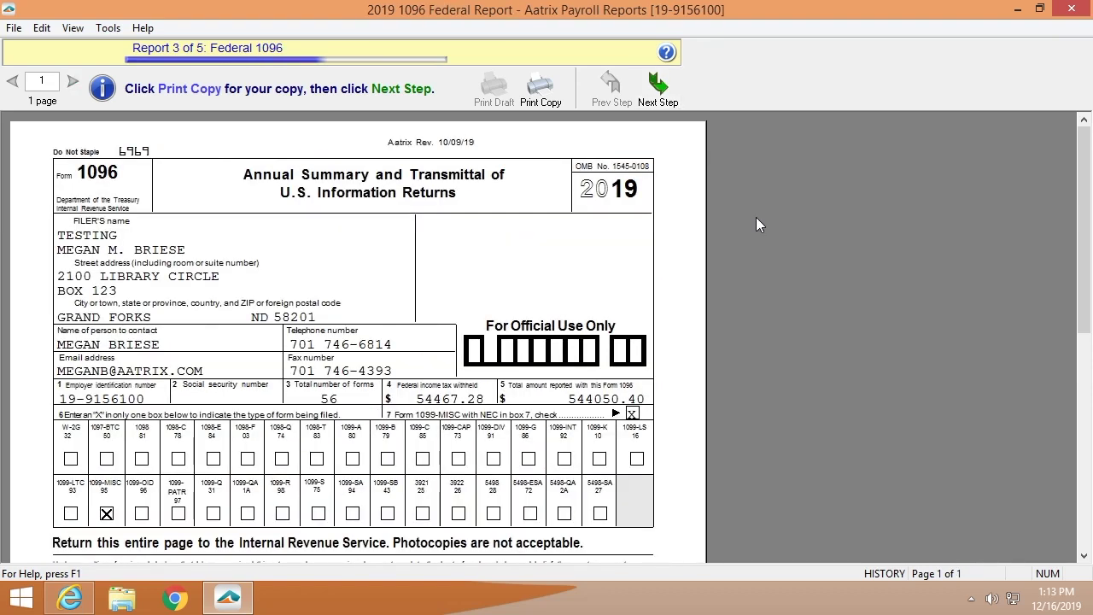
{"action": "key", "text": "Return"}
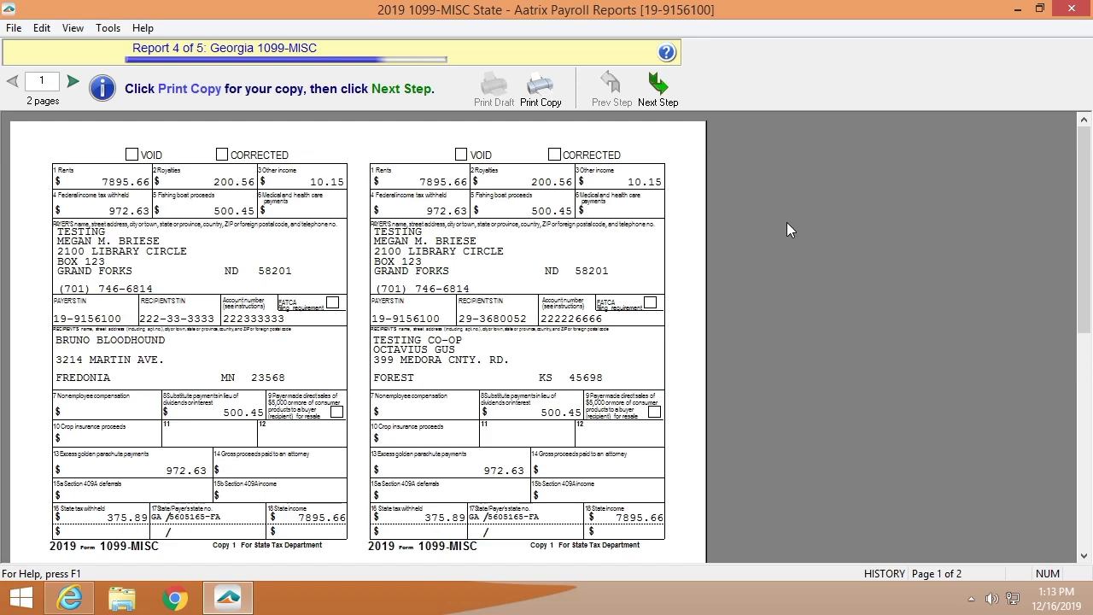
{"action": "left_click", "coordinate": [657, 90]}
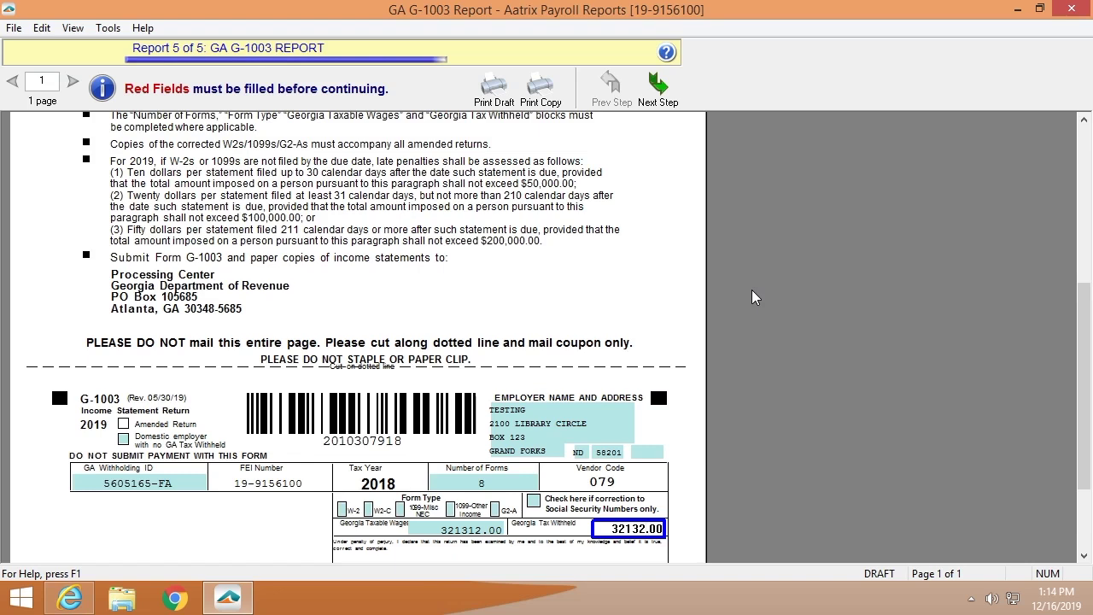
{"action": "left_click", "coordinate": [657, 86]}
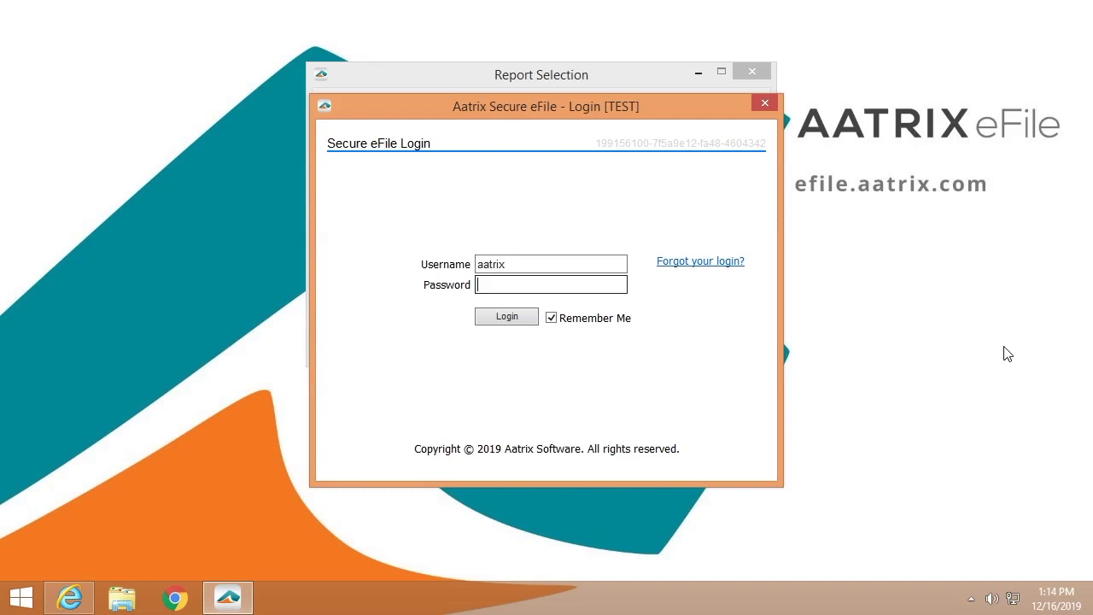
- Log in to Secure eFile with the account password and accept the enrollment information on file
{"action": "type", "text": "******"}
{"action": "left_click", "coordinate": [510, 317]}
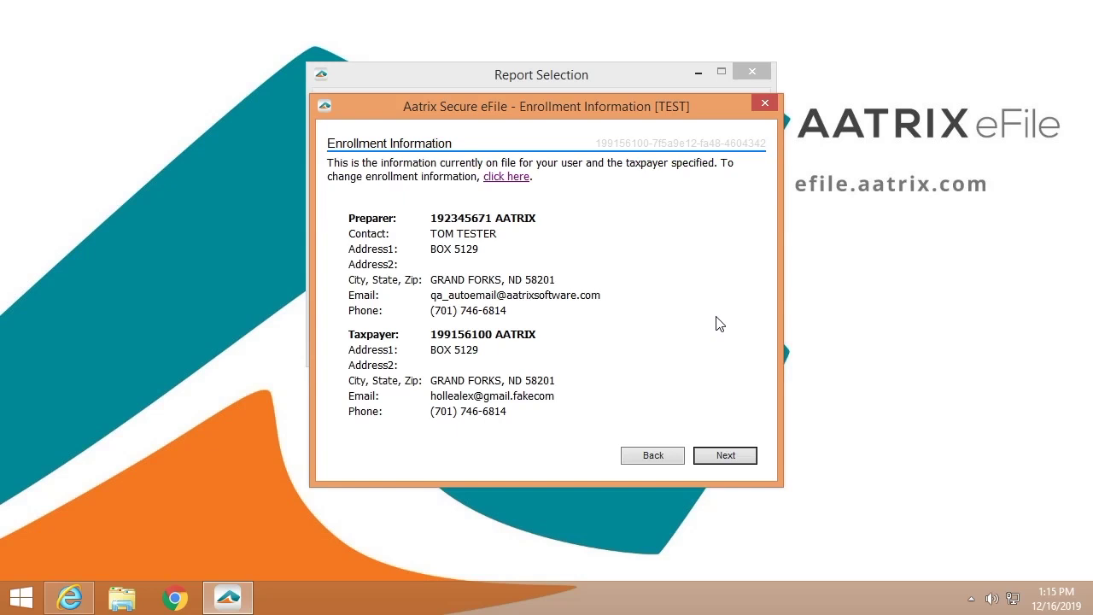
{"action": "key", "text": "Return"}
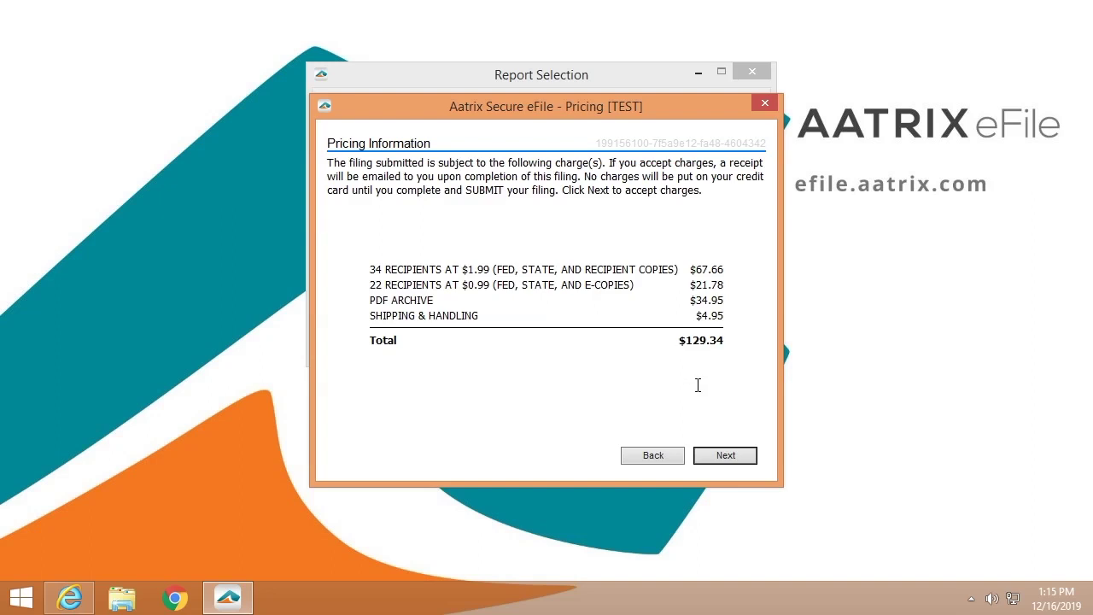
- Accept the charges, Dec 17 mailing date, Jan 5-Jan 11 federal filing, saved card and PDF archive address, then submit and close the filing
{"action": "left_click", "coordinate": [724, 456]}
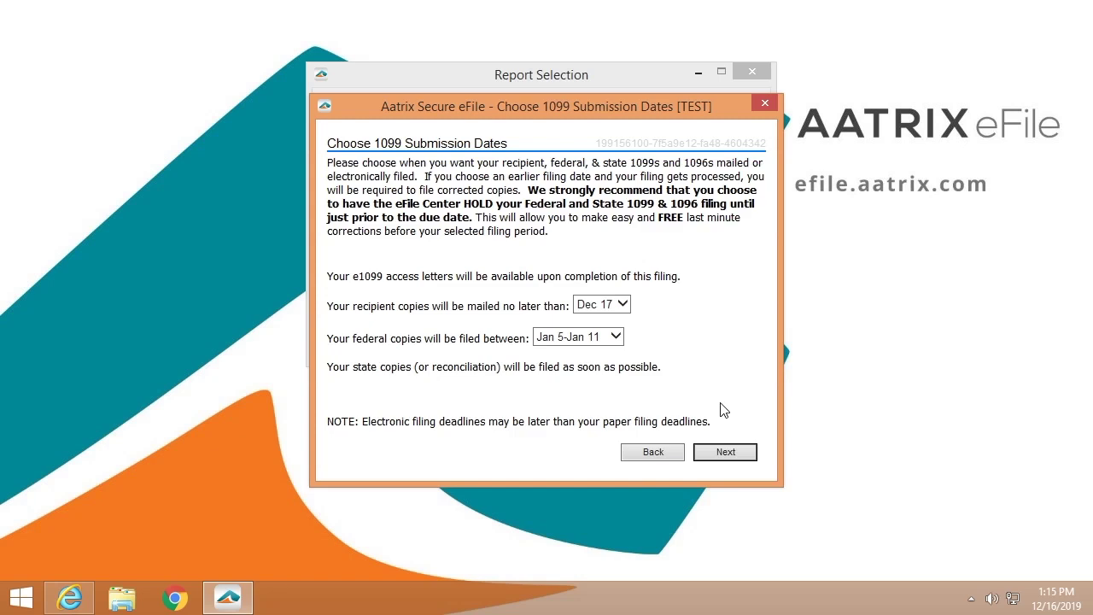
{"action": "left_click", "coordinate": [725, 451]}
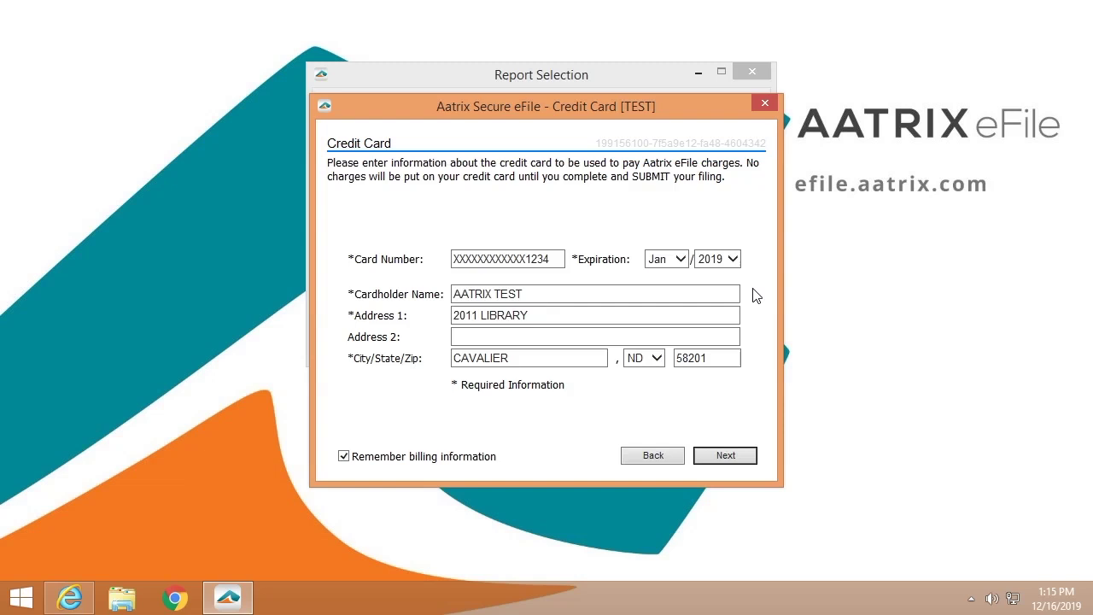
{"action": "left_click", "coordinate": [725, 457]}
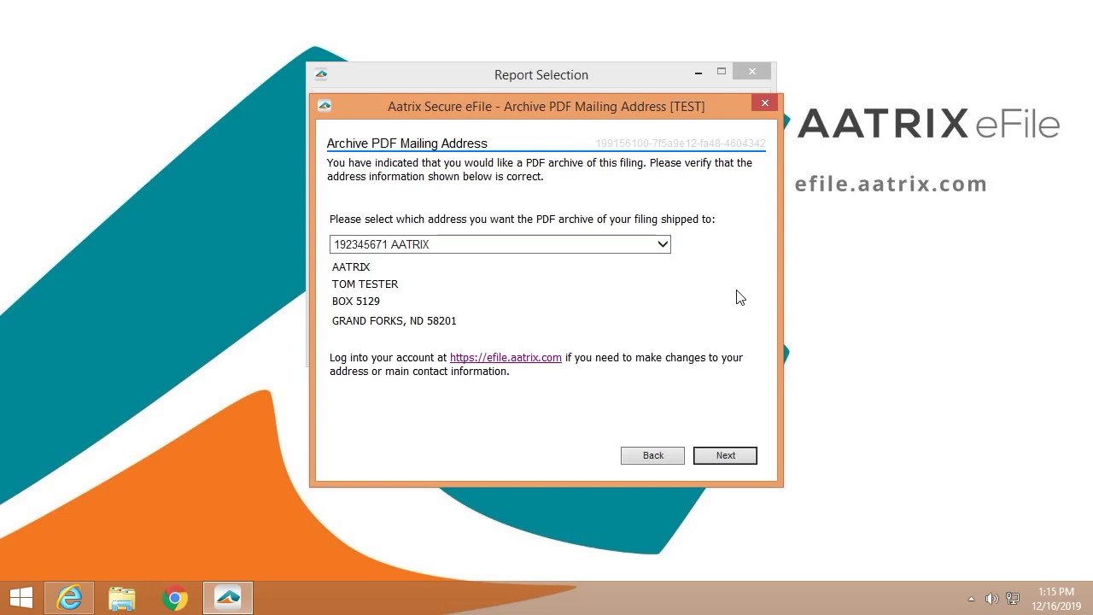
{"action": "key", "text": "Return"}
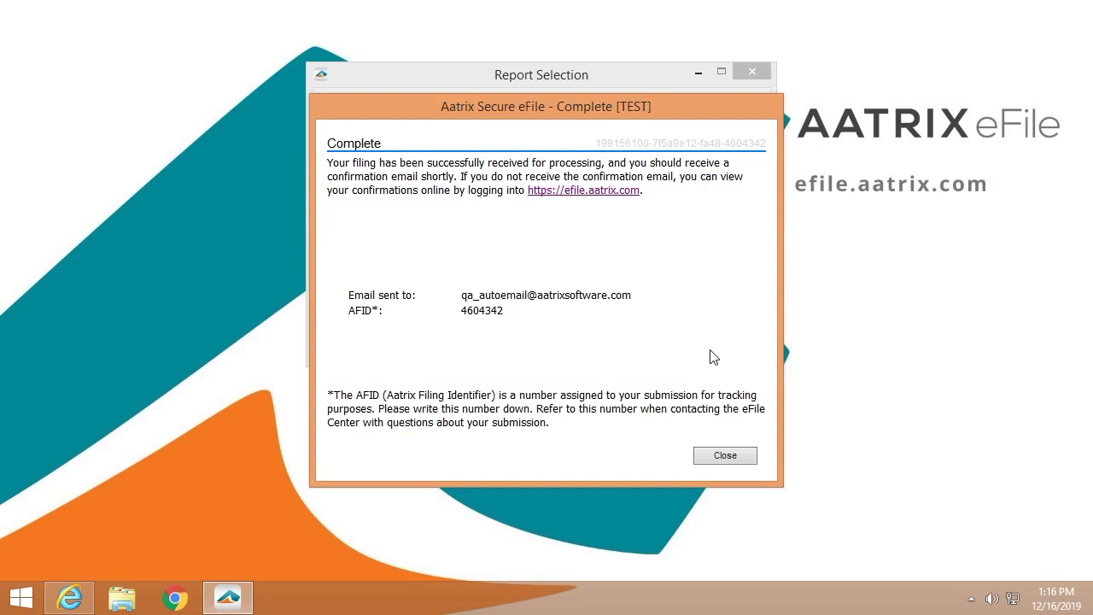
{"action": "left_click", "coordinate": [721, 459]}
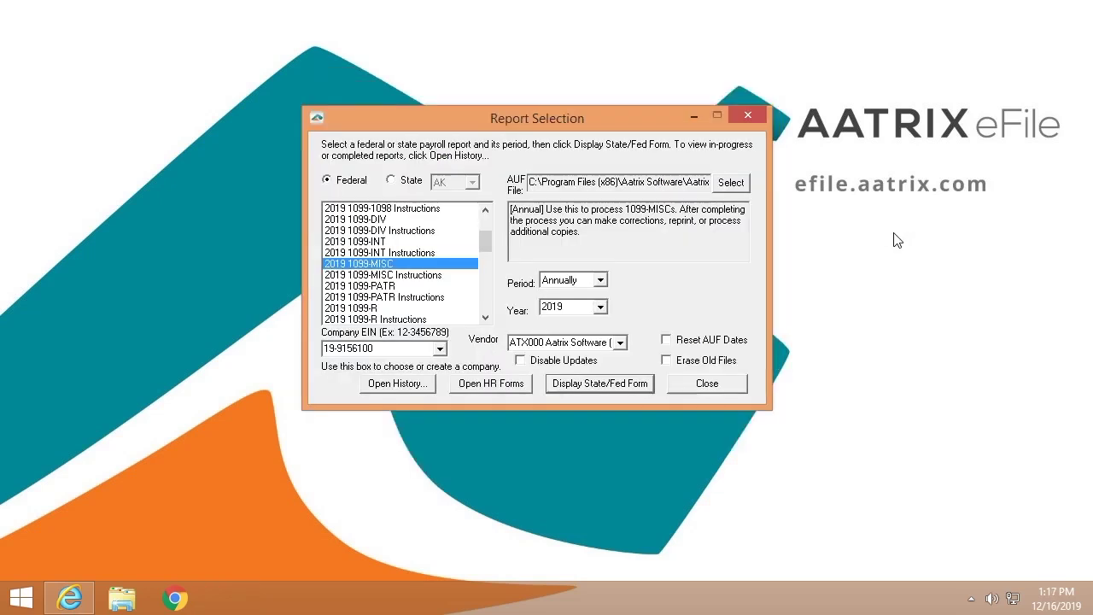